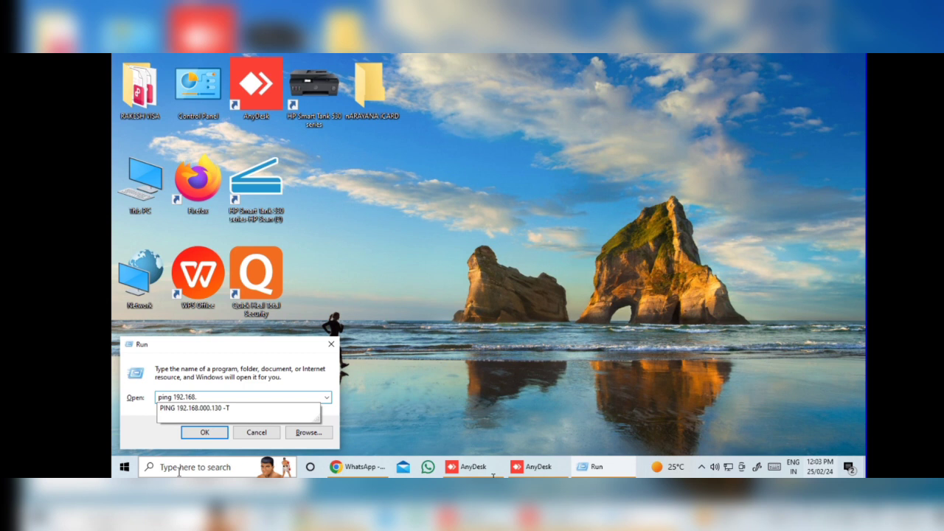
Ping the printer's address 192.168.0.108 from the Run dialog
{"action": "type", "text": "0.108"}
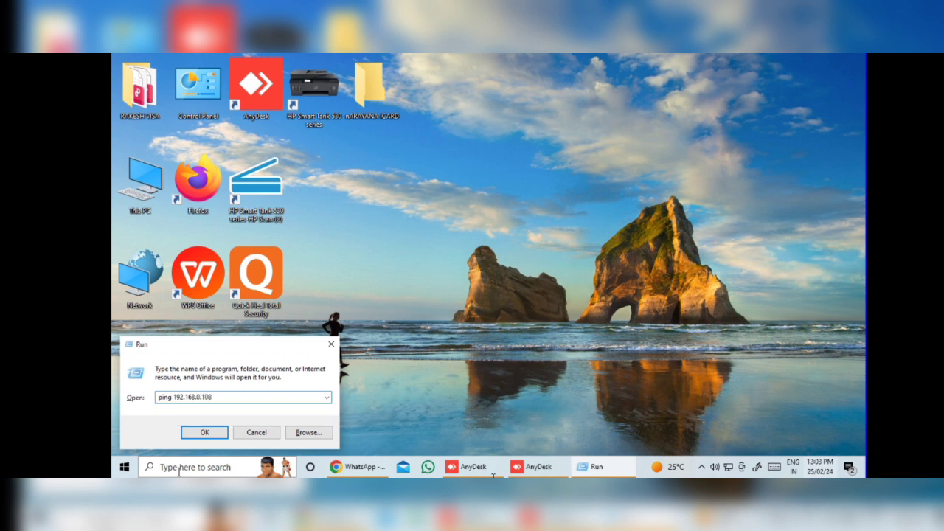
{"action": "key", "text": "Return"}
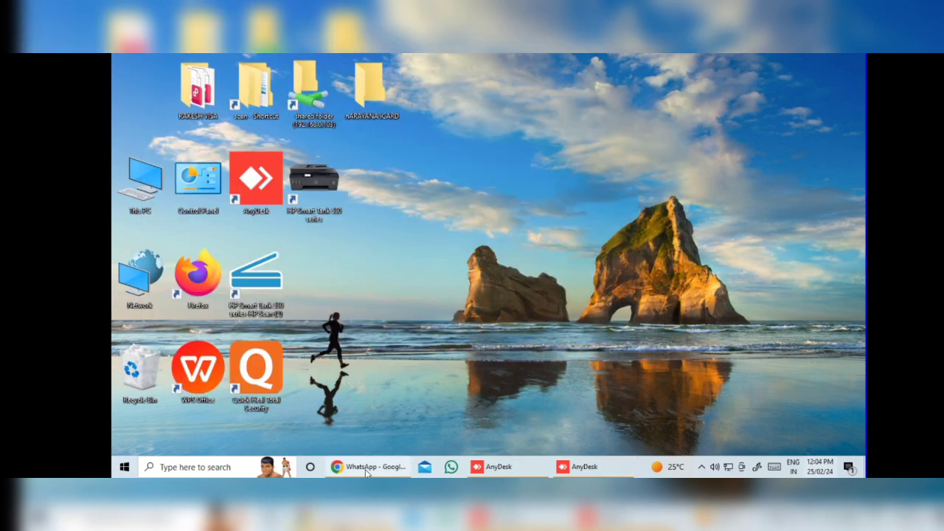
Launch Google Chrome, maximize its window and load the printer's web interface at 192.168.0.108
{"action": "mouse_move", "coordinate": [368, 468]}
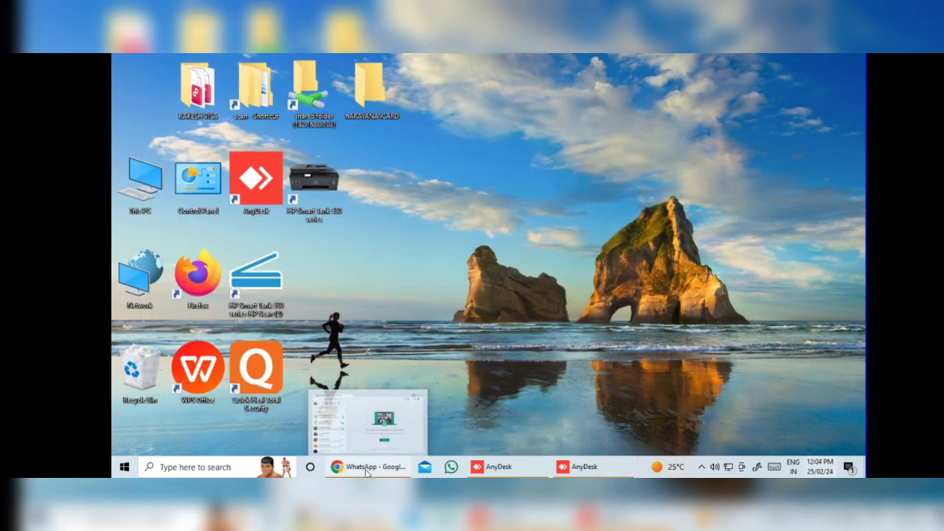
{"action": "left_click", "coordinate": [225, 469]}
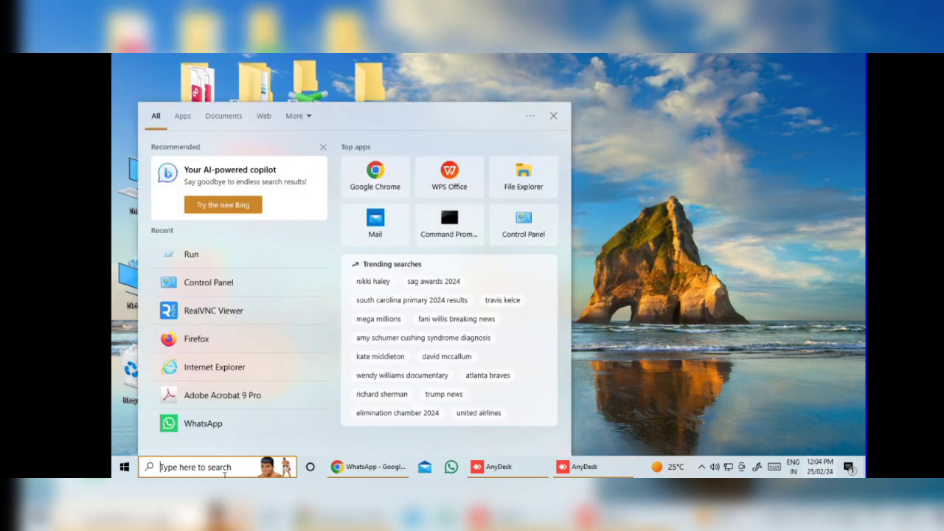
{"action": "type", "text": "chr"}
{"action": "key", "text": "Return"}
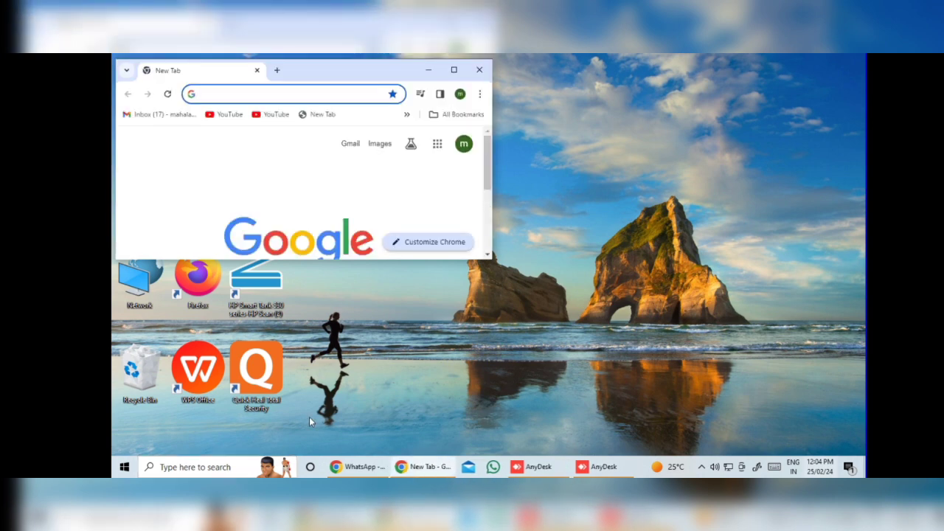
{"action": "left_click", "coordinate": [453, 69]}
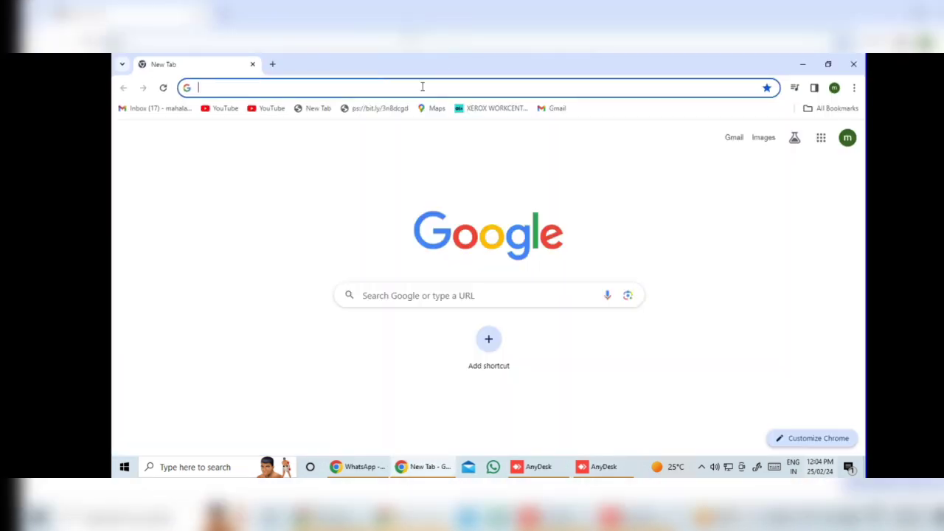
{"action": "type", "text": "192.16"}
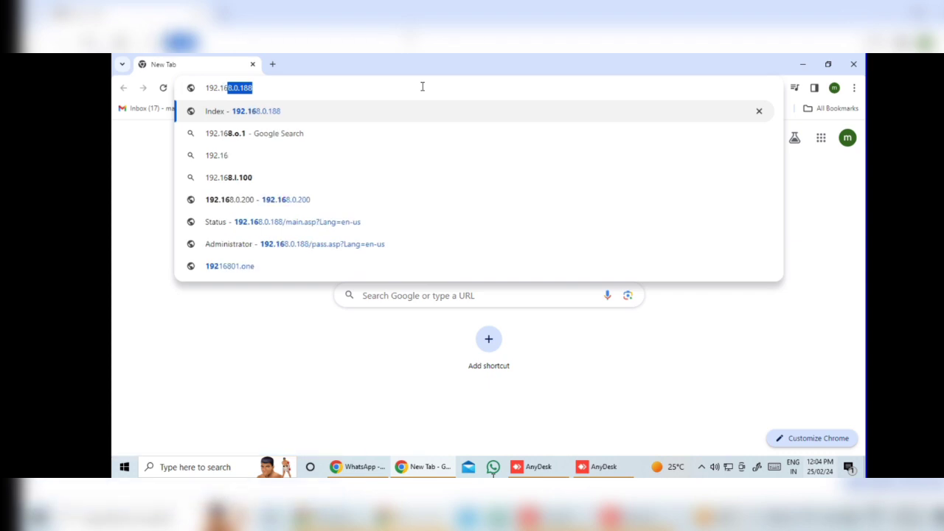
{"action": "type", "text": "8.0.108"}
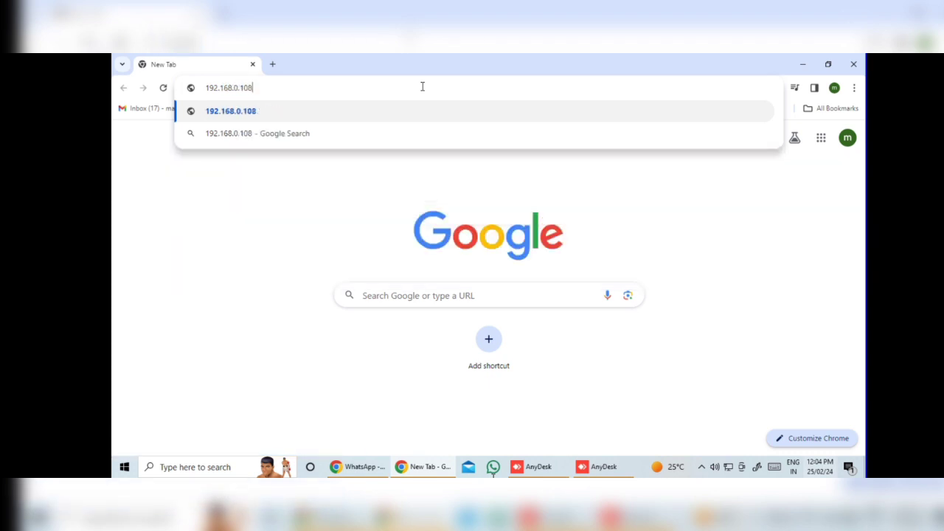
{"action": "key", "text": "Return"}
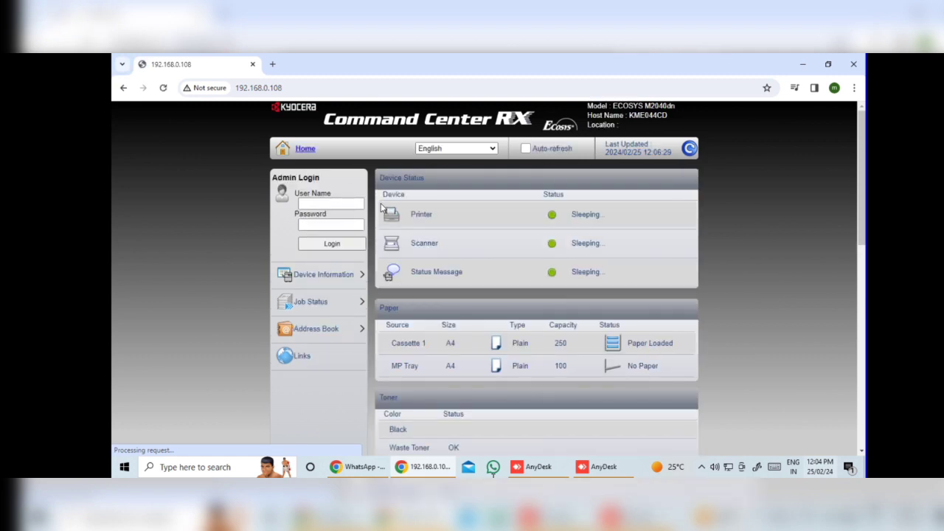
Log in to Command Center RX as Admin, filling in the account password
{"action": "left_click", "coordinate": [338, 205]}
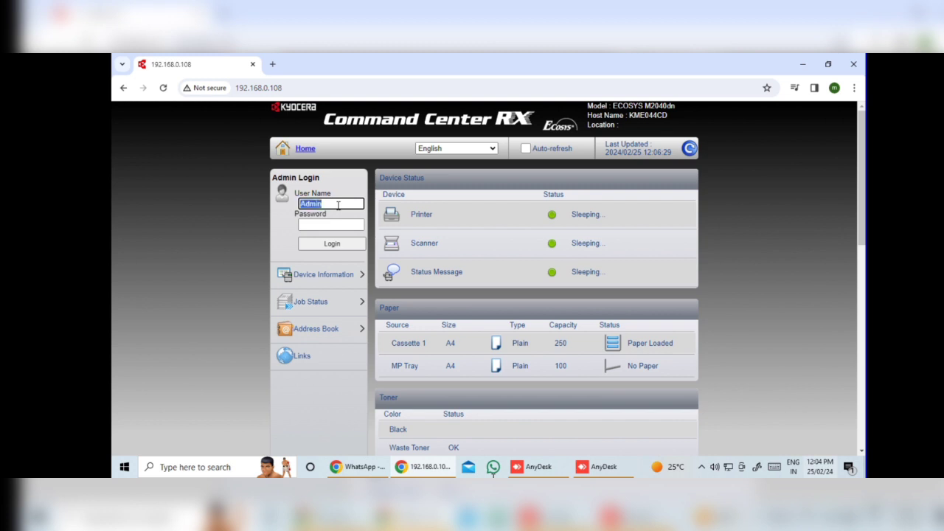
{"action": "key", "text": "ctrl+c"}
{"action": "key", "text": "Tab"}
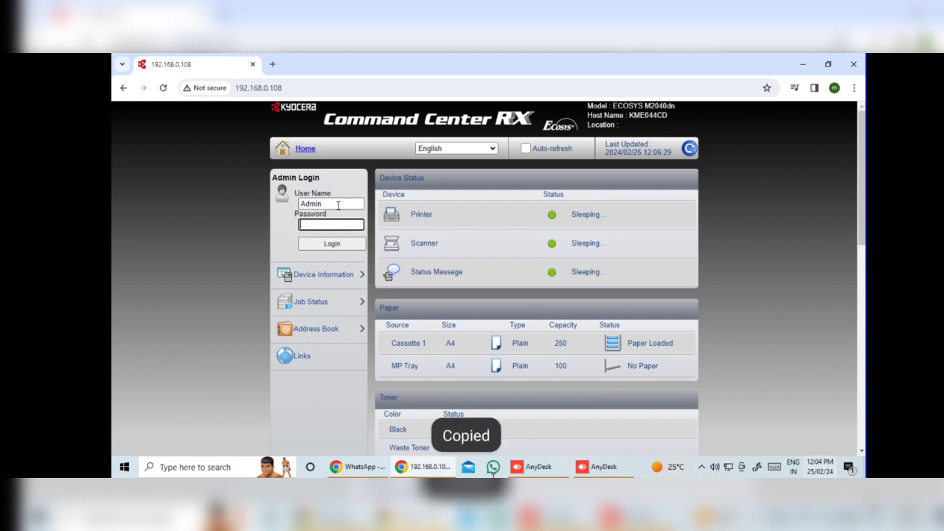
{"action": "key", "text": "Tab"}
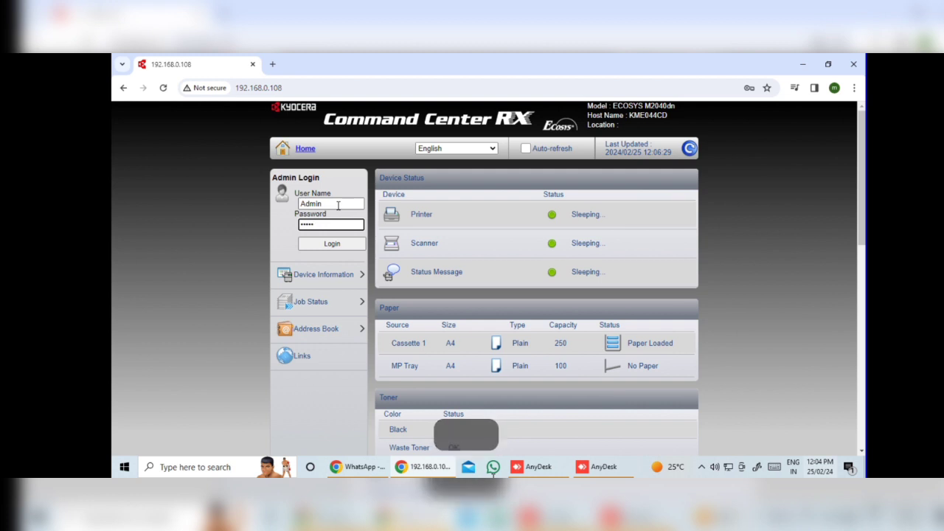
{"action": "key", "text": "Return"}
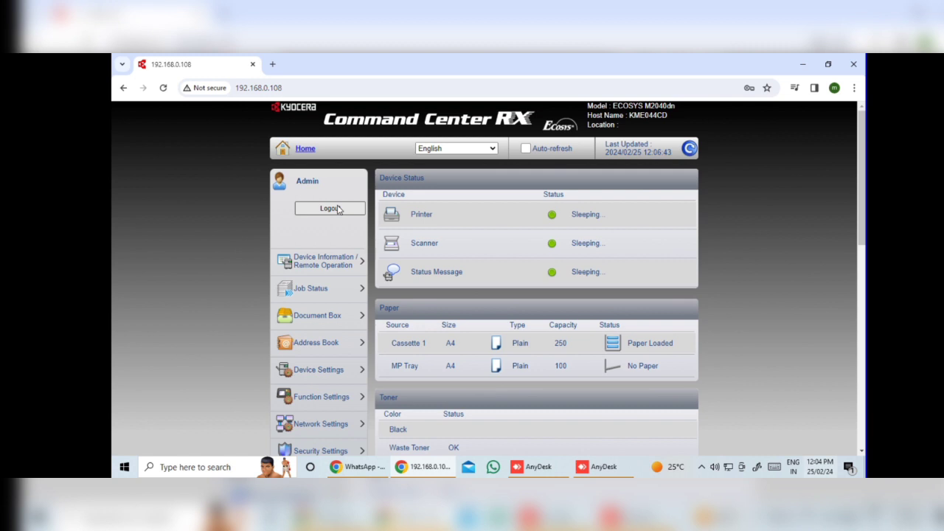
Open the KYOCERA Document Solutions download site from the printer's Links page and accept its cookies
{"action": "scroll", "coordinate": [322, 243], "scroll_direction": "down", "scroll_amount": 3}
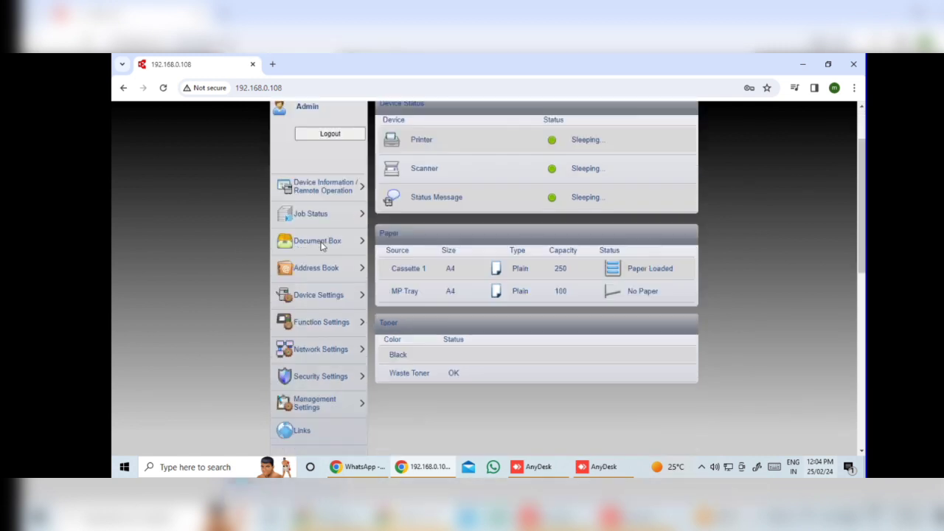
{"action": "left_click", "coordinate": [311, 288]}
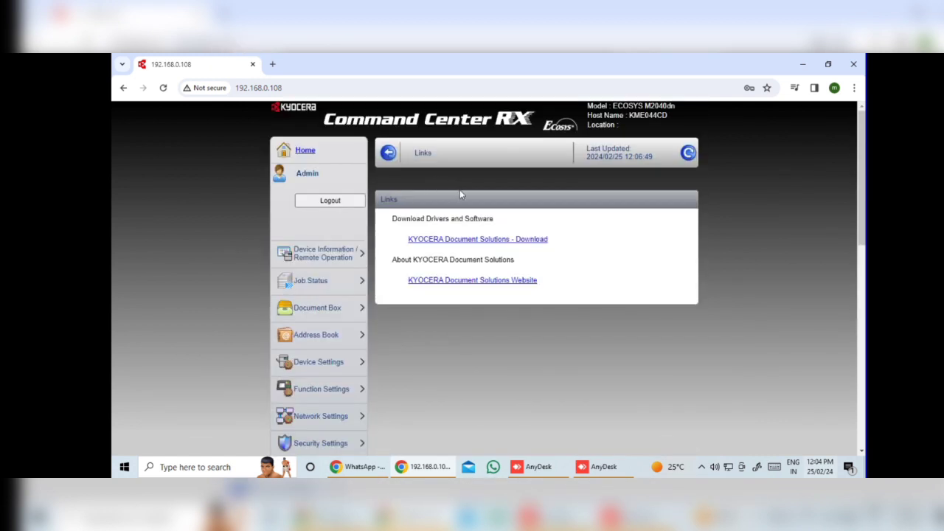
{"action": "left_click", "coordinate": [457, 239]}
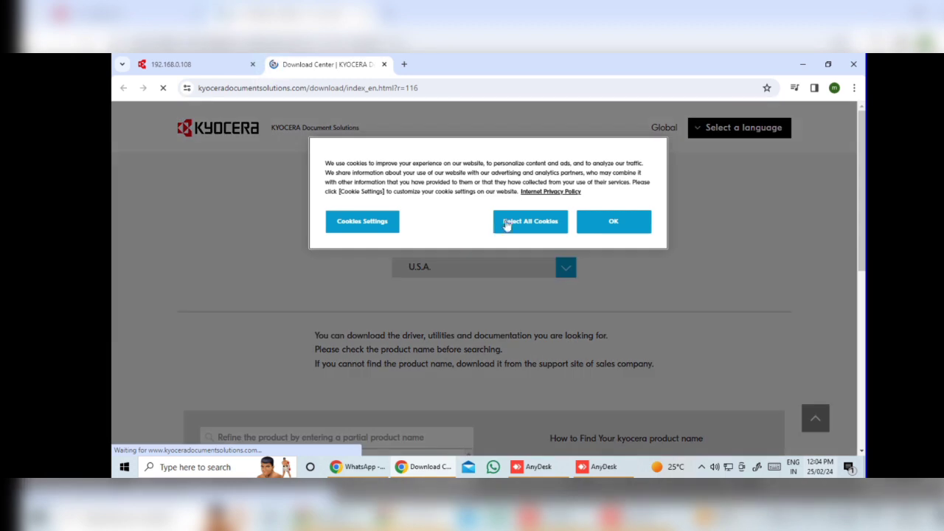
{"action": "left_click", "coordinate": [604, 223]}
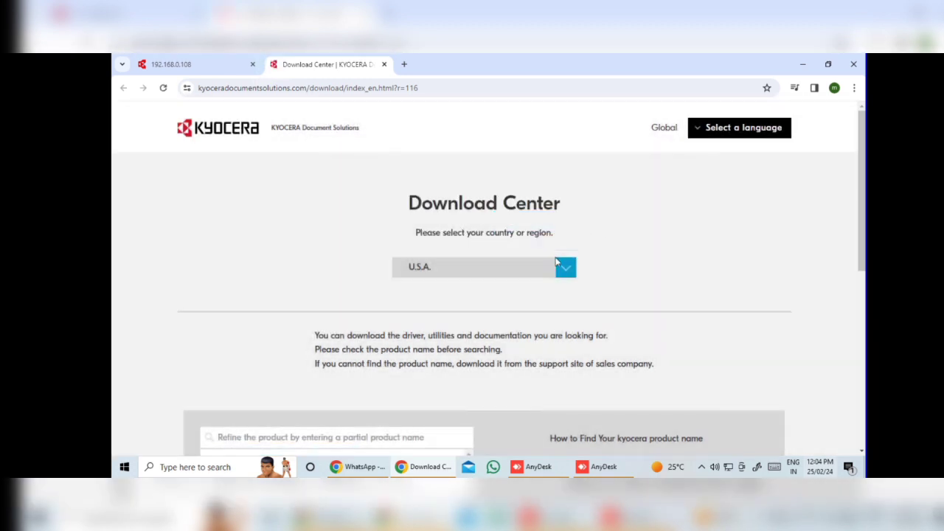
Set the Download Center's country or region to India
{"action": "left_click", "coordinate": [565, 270]}
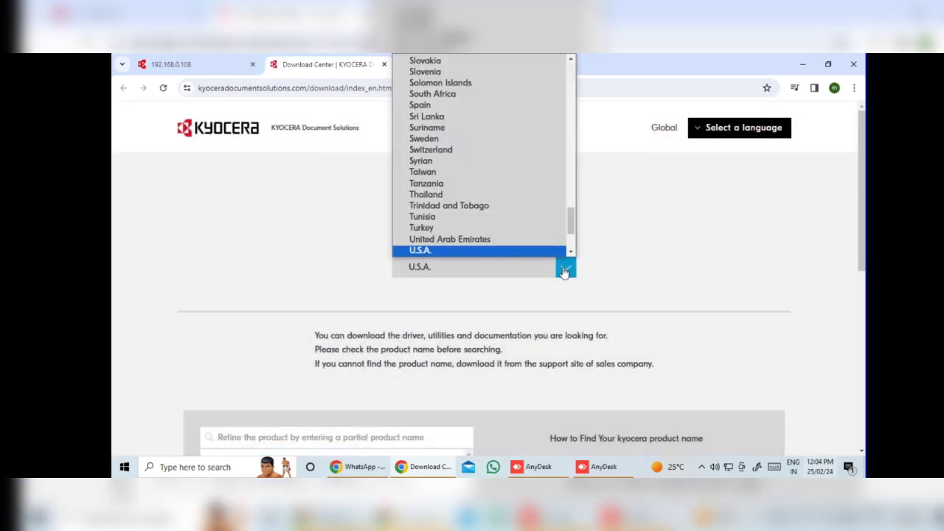
{"action": "scroll", "coordinate": [472, 148], "scroll_direction": "up", "scroll_amount": 15}
{"action": "left_click", "coordinate": [443, 61]}
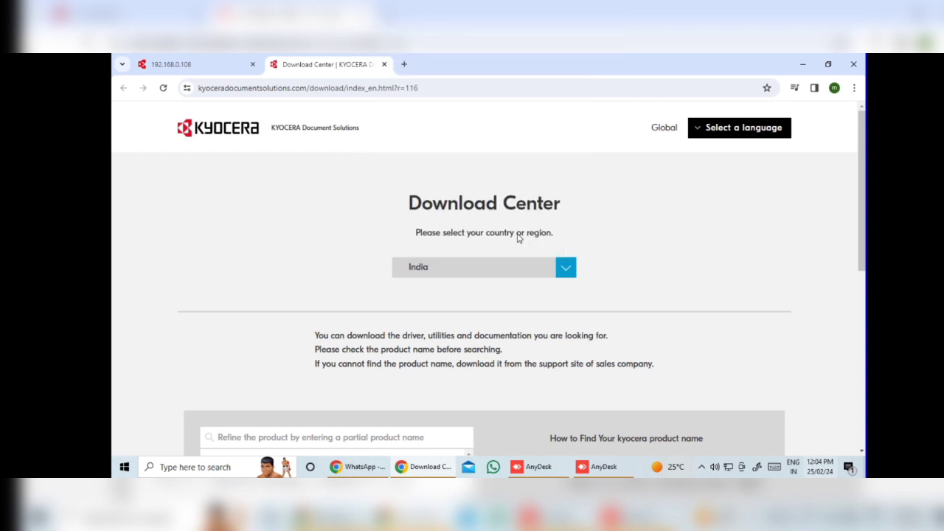
Search the product list for 2040 and choose the ECOSYS M2040dn
{"action": "scroll", "coordinate": [516, 236], "scroll_direction": "down", "scroll_amount": 3}
{"action": "left_click", "coordinate": [381, 212]}
{"action": "type", "text": "2040"}
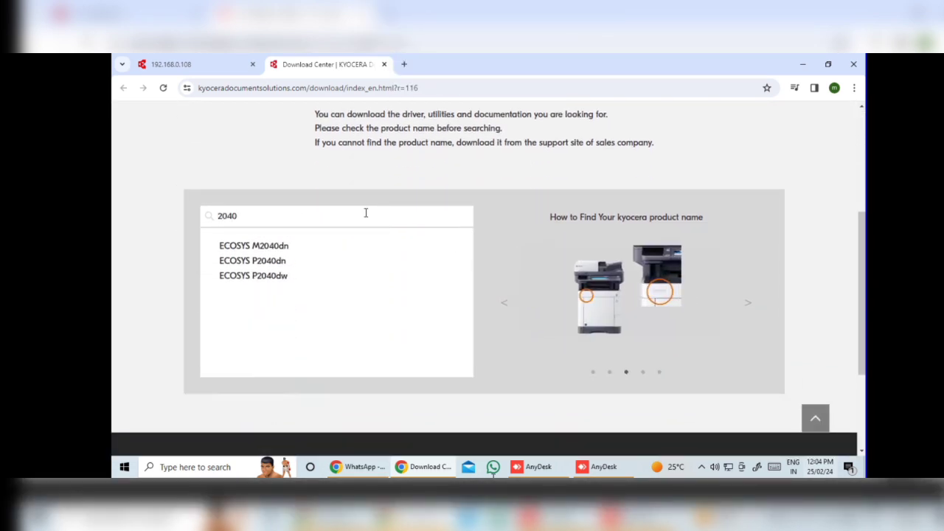
{"action": "left_click", "coordinate": [274, 246]}
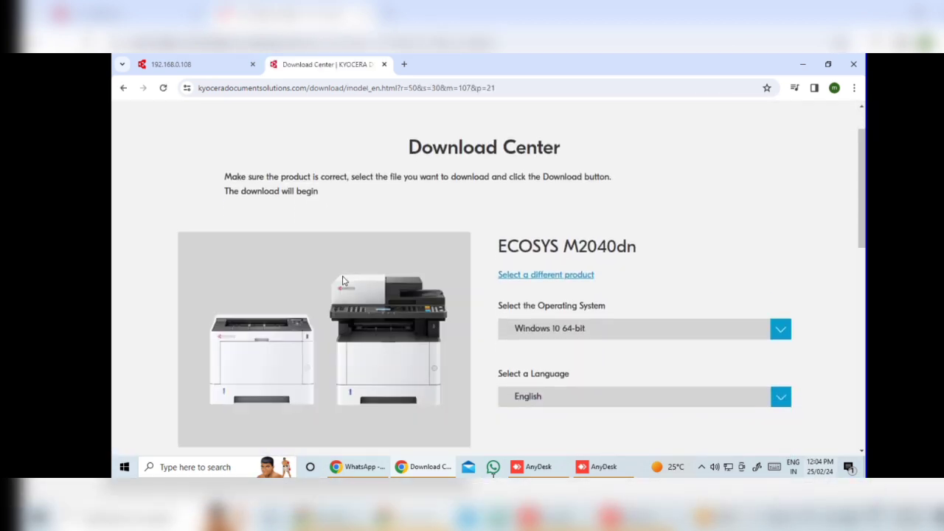
Download the KX Printer Driver version 8.4.1716, accepting the license agreement and saving the ZIP in Documents
{"action": "scroll", "coordinate": [342, 280], "scroll_direction": "down", "scroll_amount": 2}
{"action": "scroll", "coordinate": [343, 280], "scroll_direction": "down", "scroll_amount": 4}
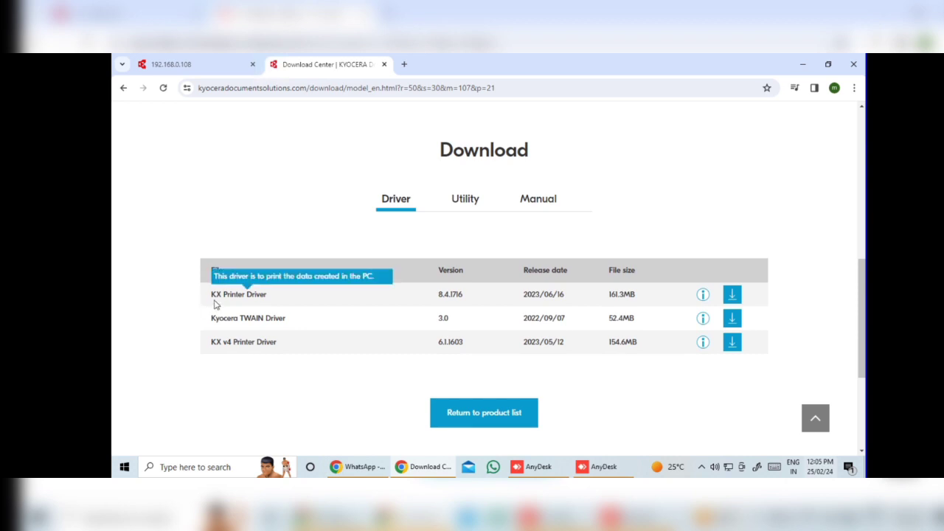
{"action": "left_click_drag", "start_coordinate": [212, 298], "coordinate": [274, 302]}
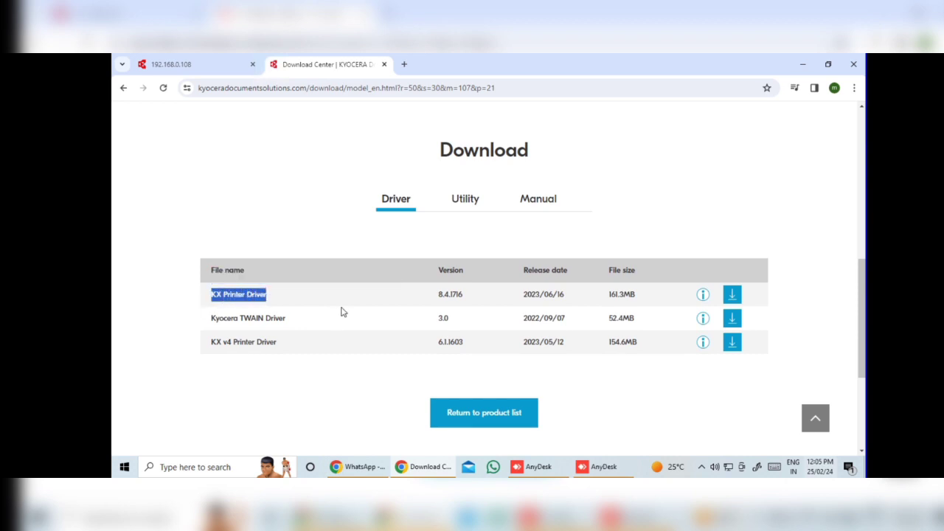
{"action": "left_click", "coordinate": [734, 294]}
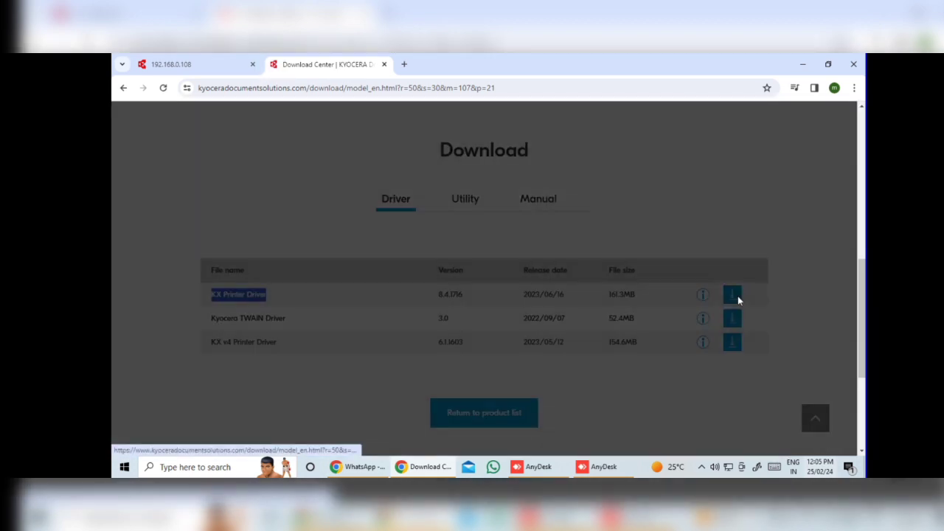
{"action": "scroll", "coordinate": [666, 303], "scroll_direction": "down", "scroll_amount": 15}
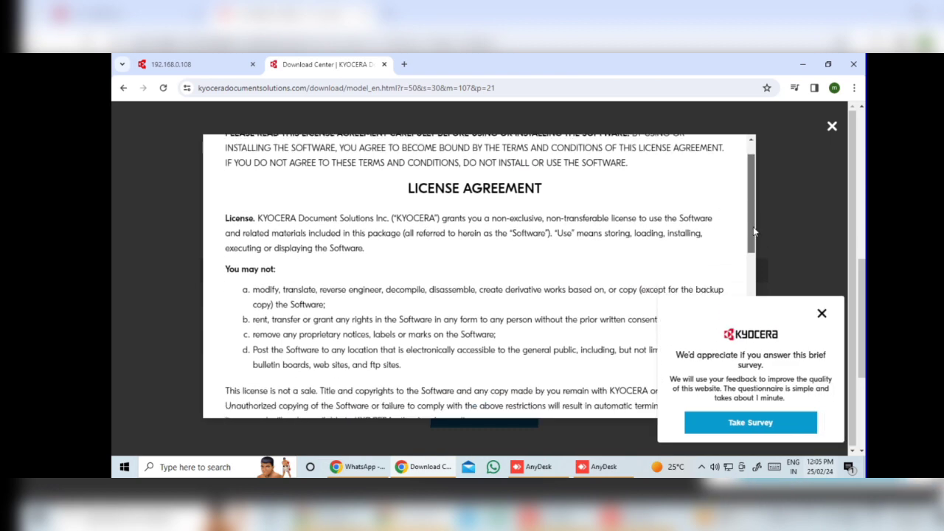
{"action": "left_click", "coordinate": [476, 378]}
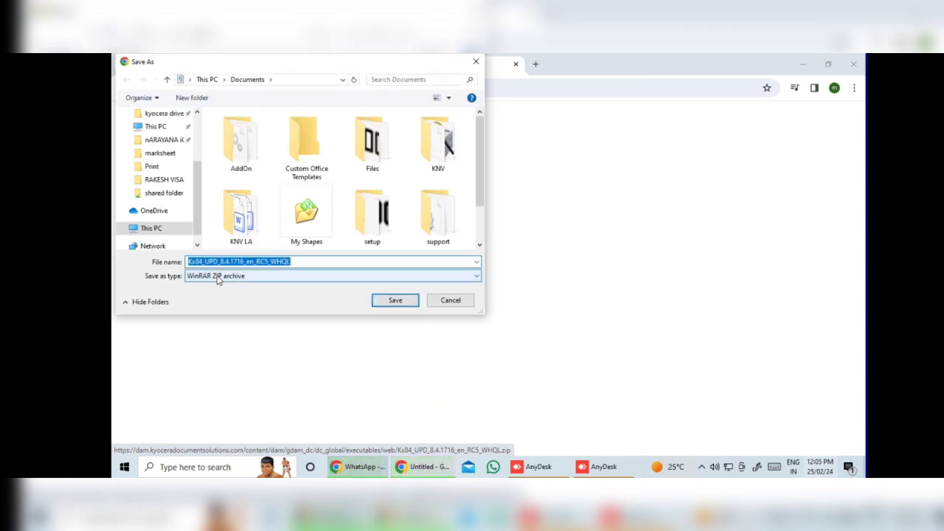
{"action": "left_click", "coordinate": [393, 303]}
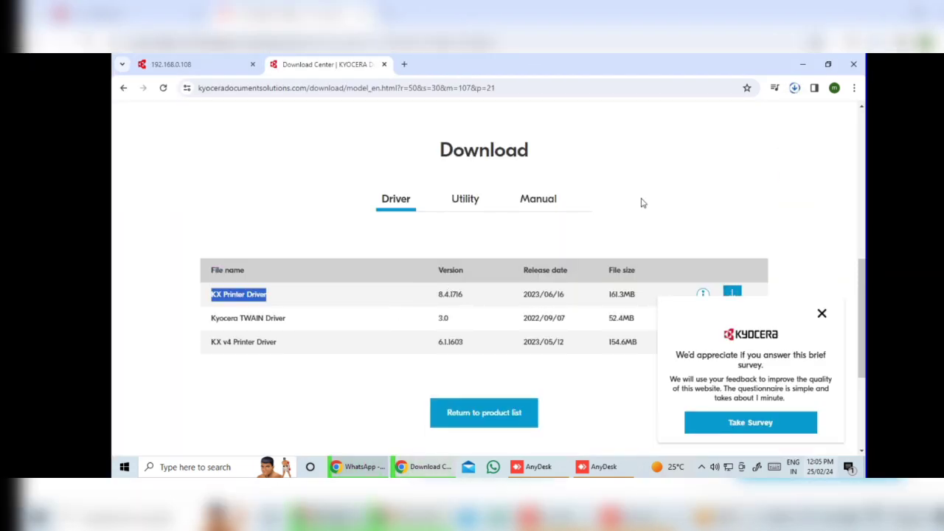
Locate the downloaded Kx84_UPD_8.4.1716_en_RC5_WHQL archive in its folder, open it in WinRAR and dismiss the trial notice
{"action": "left_click", "coordinate": [794, 88]}
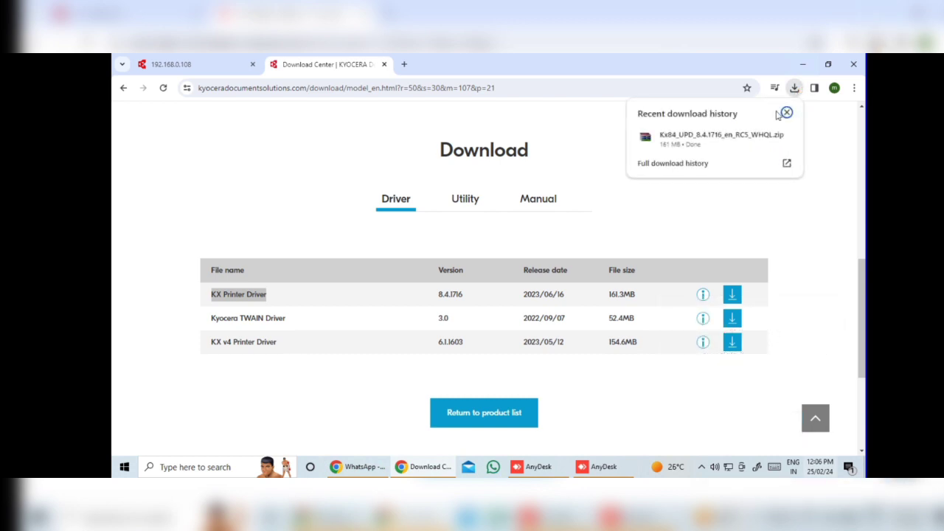
{"action": "left_click", "coordinate": [765, 137]}
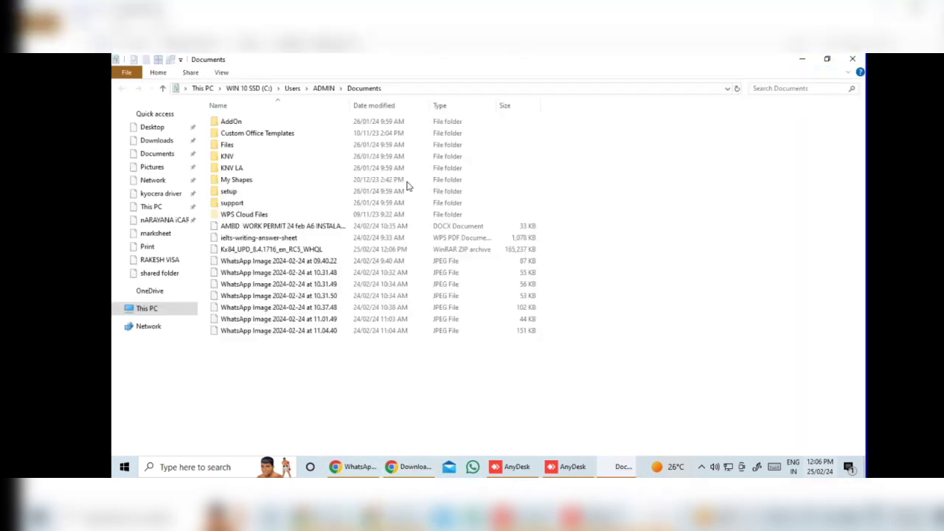
{"action": "double_click", "coordinate": [269, 250]}
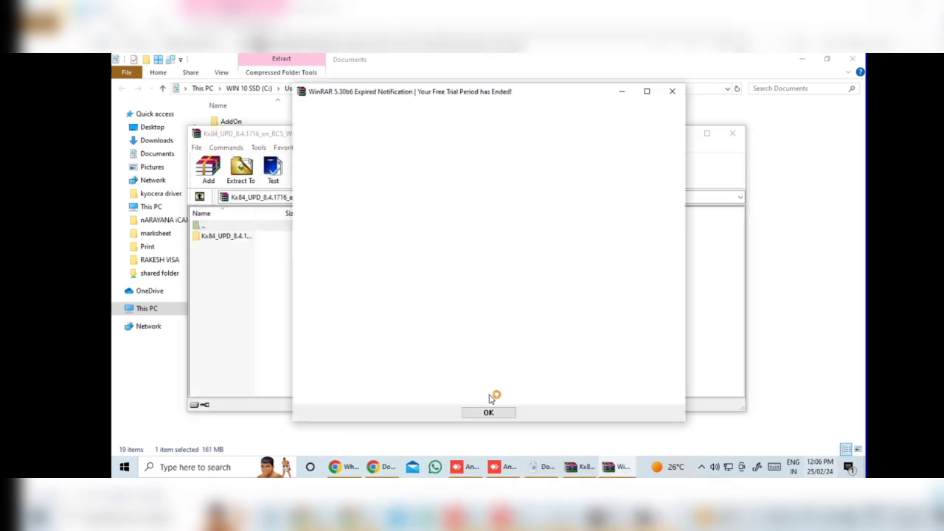
{"action": "left_click", "coordinate": [501, 412]}
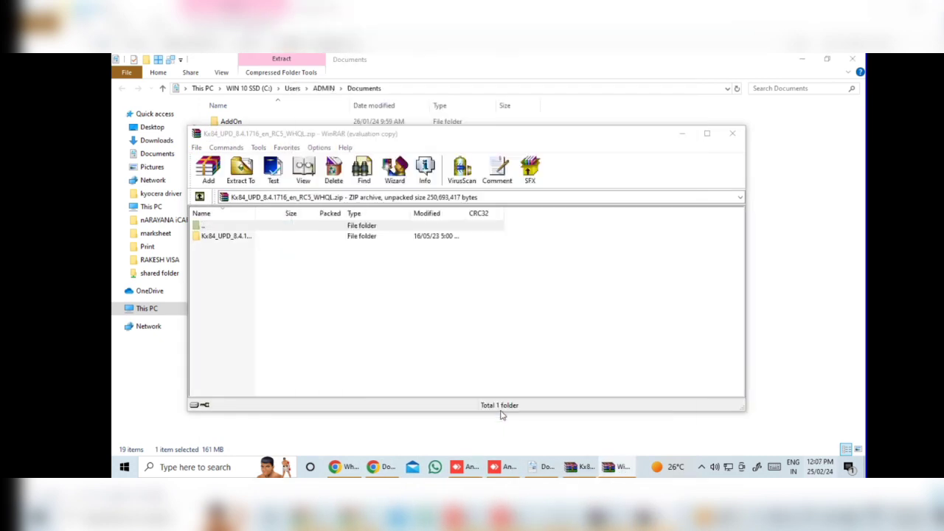
Look through the archive's Kx84_UPD_8.4.1716_en_RC5_WHQL folder and open its 64bit subfolder
{"action": "double_click", "coordinate": [250, 237]}
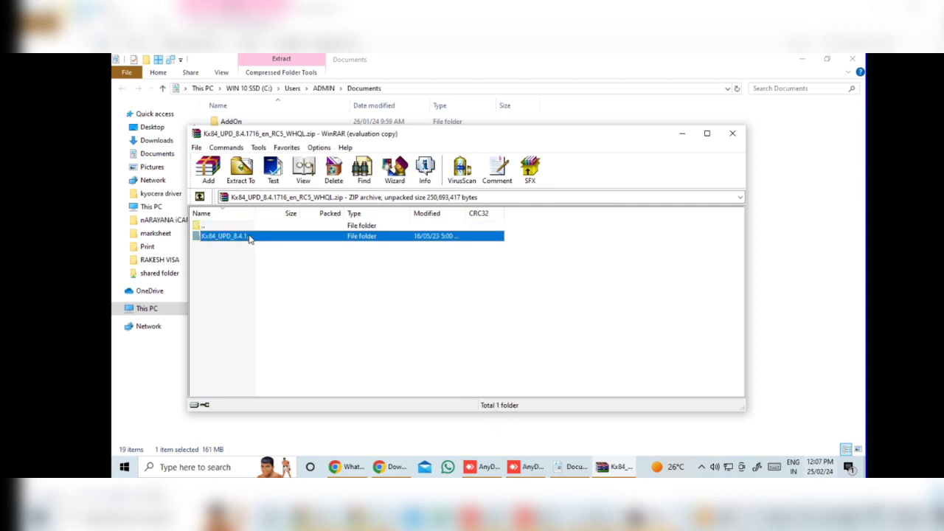
{"action": "scroll", "coordinate": [237, 324], "scroll_direction": "down", "scroll_amount": 2}
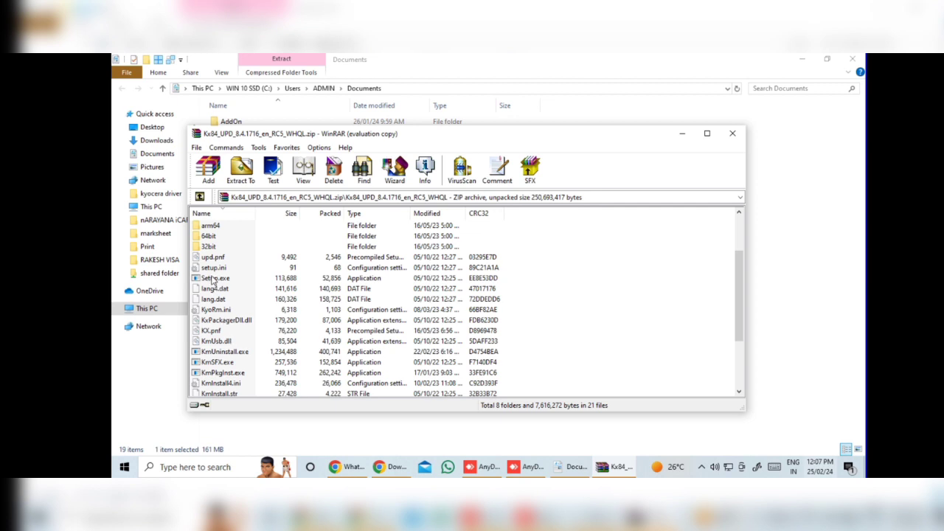
{"action": "scroll", "coordinate": [212, 279], "scroll_direction": "up", "scroll_amount": 1}
{"action": "scroll", "coordinate": [212, 277], "scroll_direction": "up", "scroll_amount": 1}
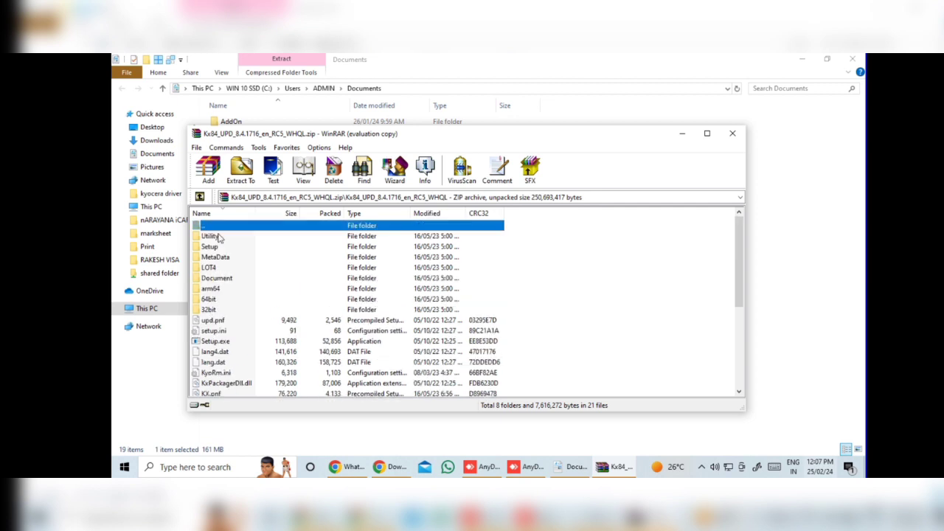
{"action": "double_click", "coordinate": [214, 298]}
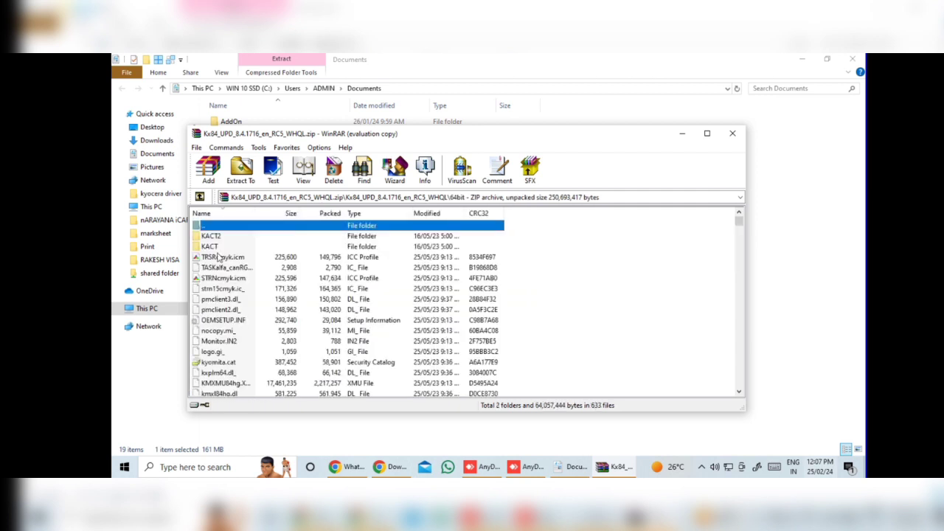
Return to the archive's Kx84_UPD_8.4.1716_en_RC5_WHQL folder, run Setup.exe and accept the license notice
{"action": "left_click", "coordinate": [200, 197]}
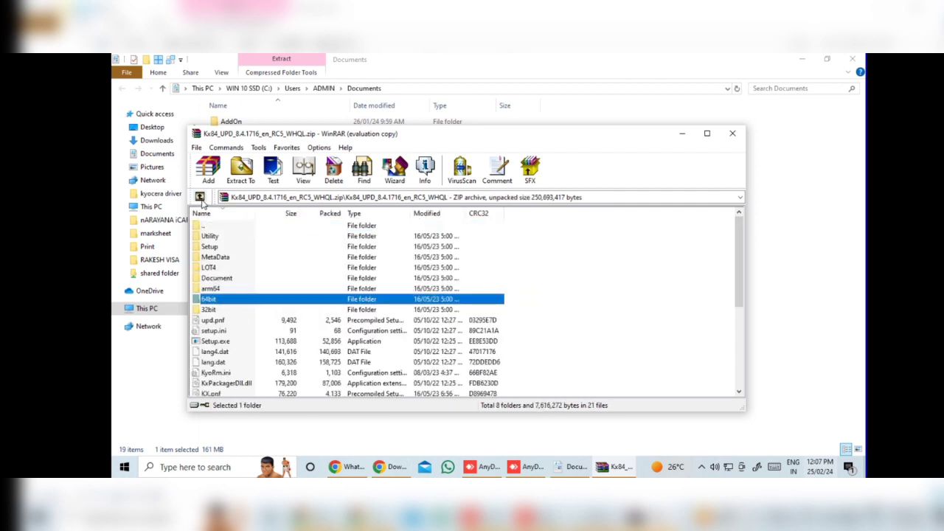
{"action": "left_click", "coordinate": [219, 344]}
{"action": "double_click", "coordinate": [220, 344]}
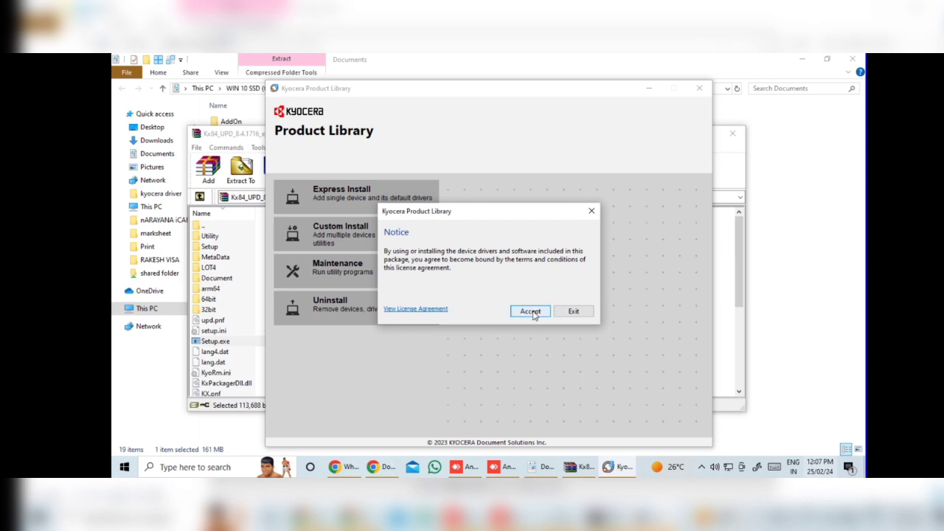
{"action": "left_click", "coordinate": [530, 311]}
Express-install the ECOSYS M2040dn at 192.168.0.108 with the KX DRIVER, FONTS and Status Monitor 5, finishing with Set Duplex as default disabled
{"action": "left_click", "coordinate": [343, 192]}
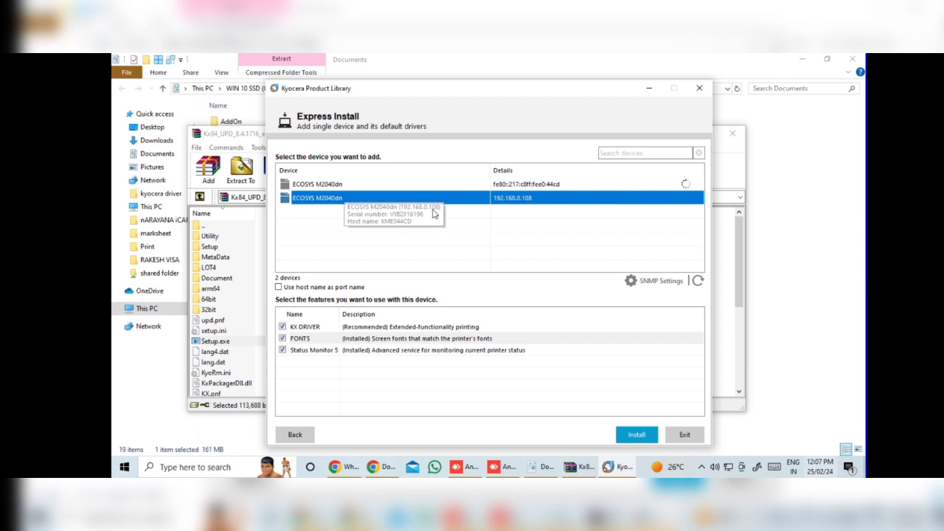
{"action": "mouse_move", "coordinate": [323, 208]}
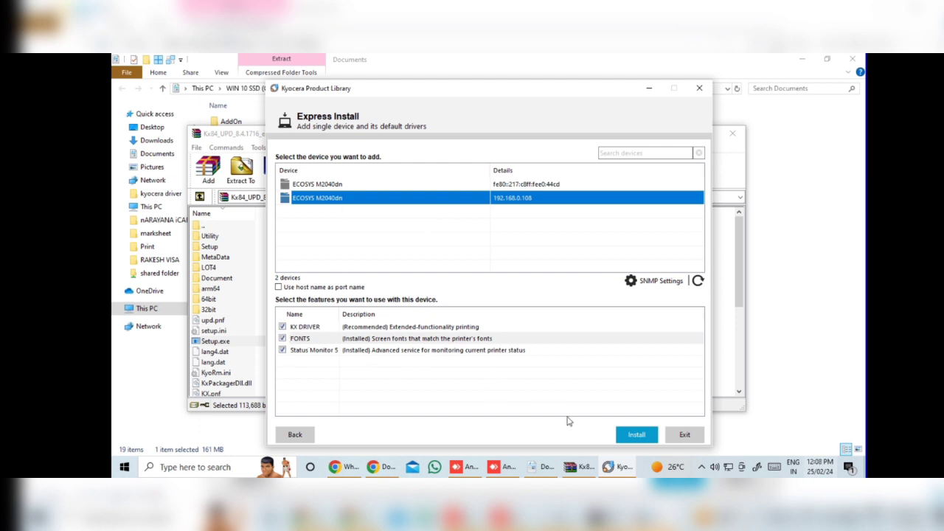
{"action": "left_click", "coordinate": [630, 435]}
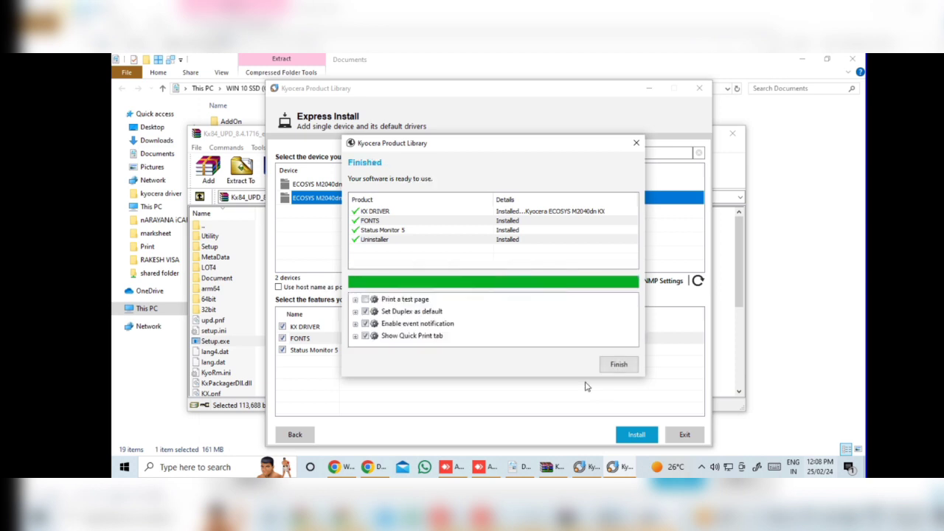
{"action": "left_click", "coordinate": [364, 312]}
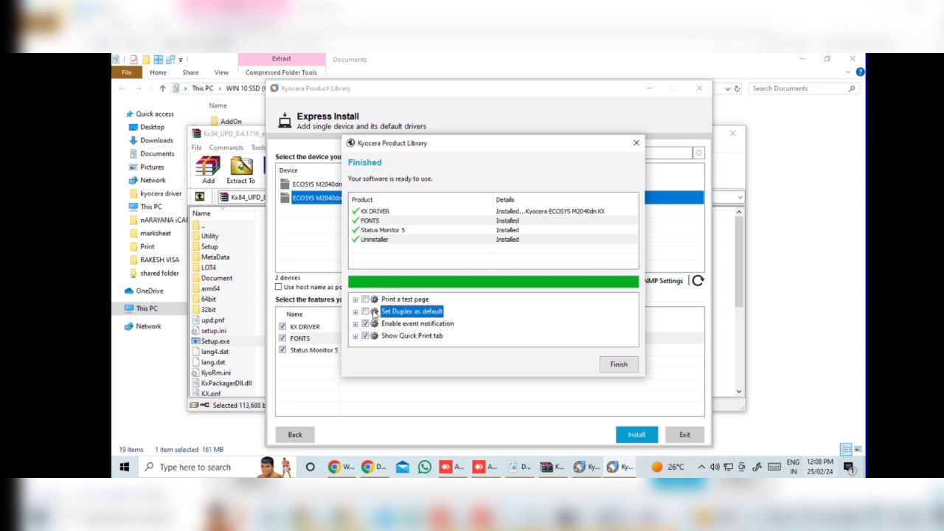
{"action": "left_click", "coordinate": [619, 364]}
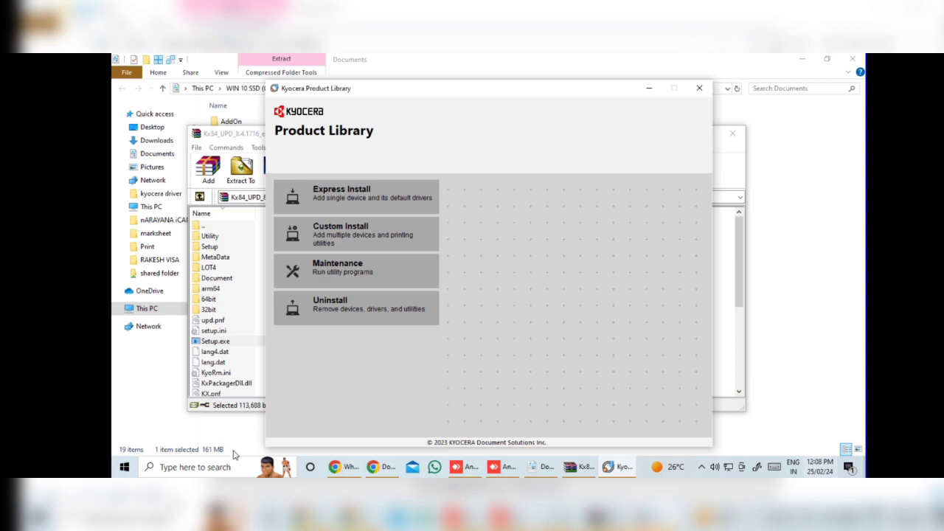
Open Devices and Printers in Control Panel and bring up the printer properties of the Kyocera ECOSYS M2040dn KX
{"action": "left_click", "coordinate": [169, 466]}
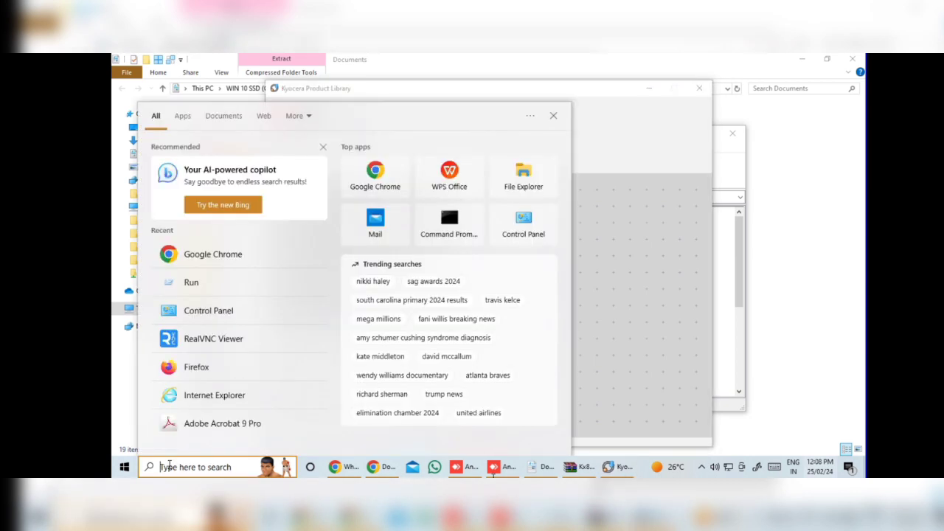
{"action": "type", "text": "con"}
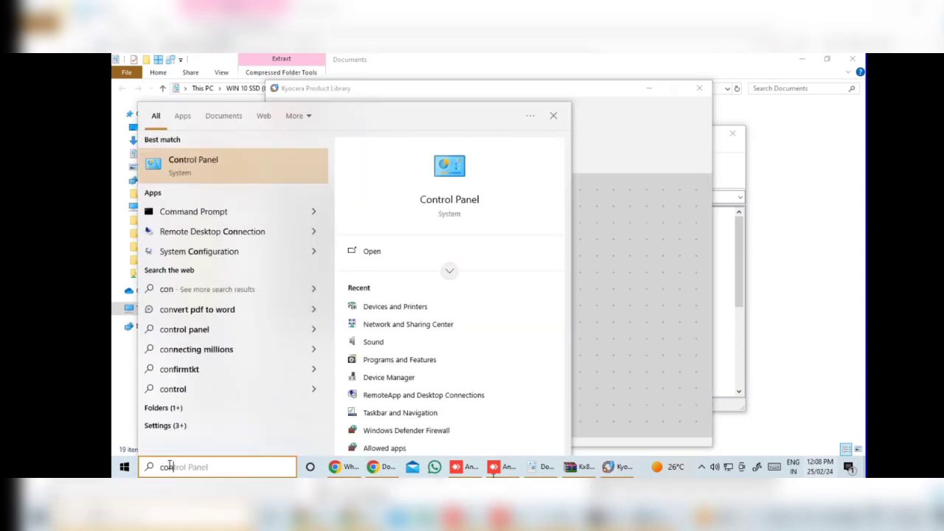
{"action": "key", "text": "Return"}
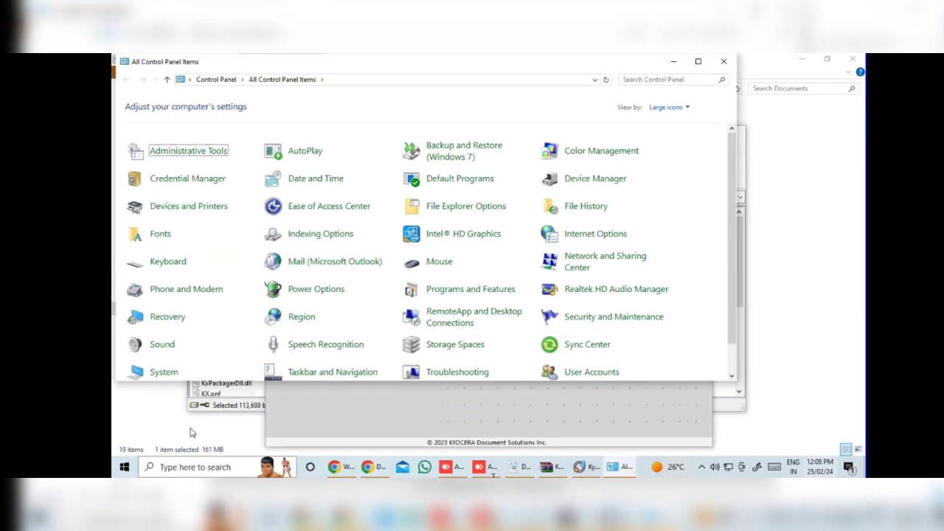
{"action": "left_click", "coordinate": [164, 208]}
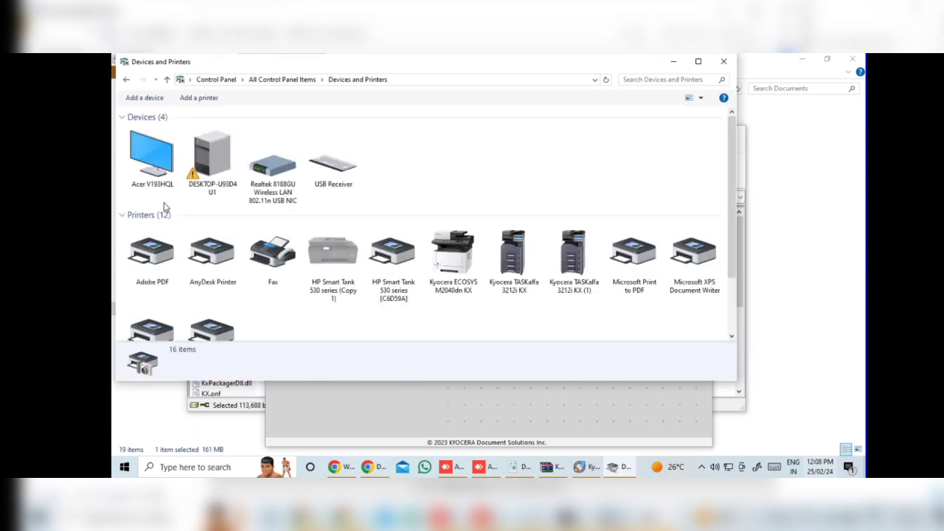
{"action": "scroll", "coordinate": [372, 254], "scroll_direction": "down", "scroll_amount": 1}
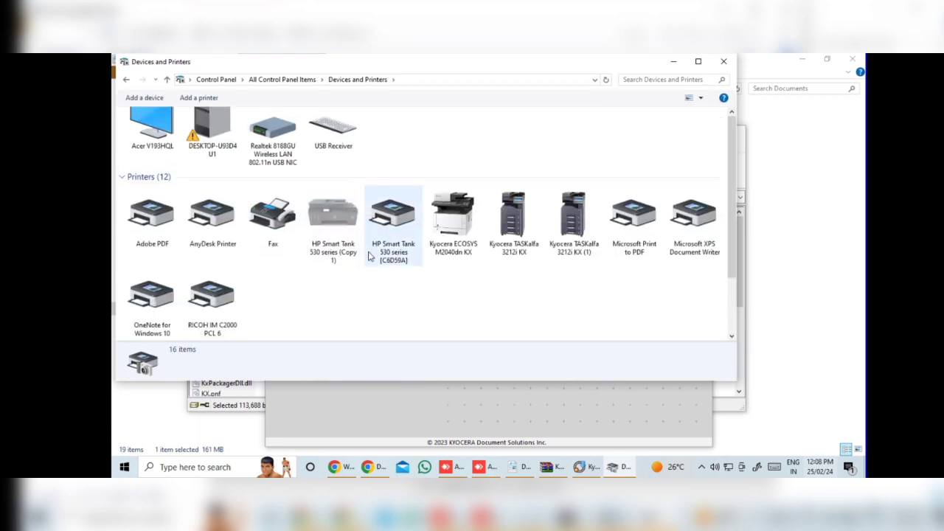
{"action": "right_click", "coordinate": [452, 234]}
{"action": "left_click", "coordinate": [496, 276]}
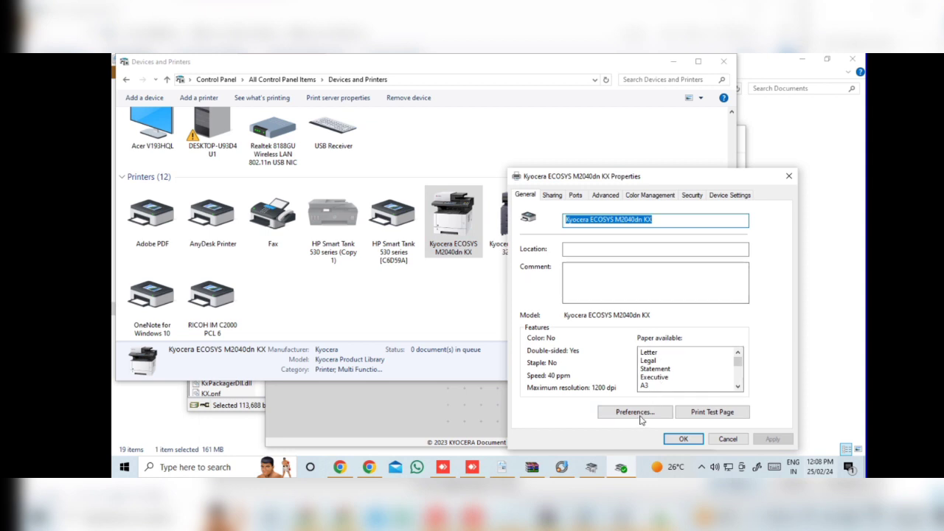
Set both the print size and the page size to A4 in the printer's printing preferences, and print a test page
{"action": "left_click", "coordinate": [636, 412]}
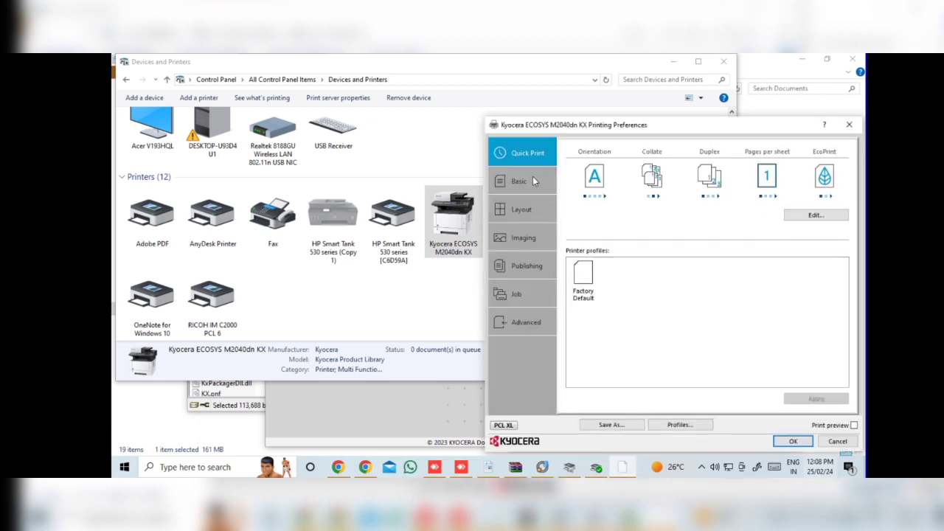
{"action": "left_click", "coordinate": [535, 182]}
{"action": "left_click", "coordinate": [635, 164]}
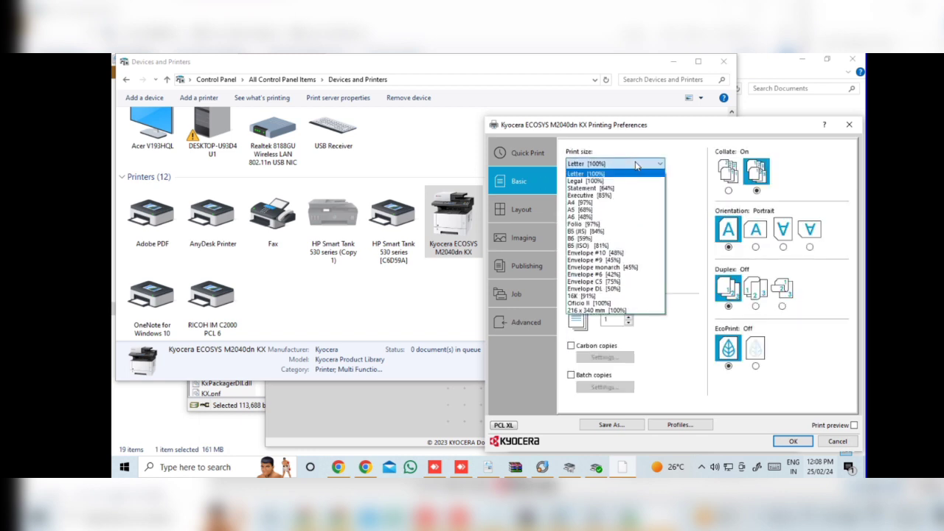
{"action": "left_click", "coordinate": [590, 203]}
{"action": "left_click", "coordinate": [599, 181]}
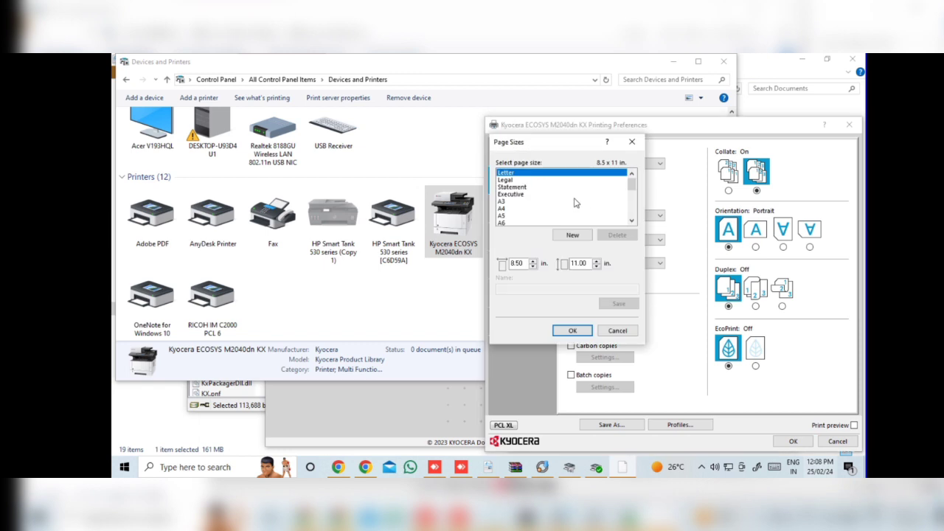
{"action": "left_click", "coordinate": [504, 209]}
{"action": "left_click", "coordinate": [574, 330]}
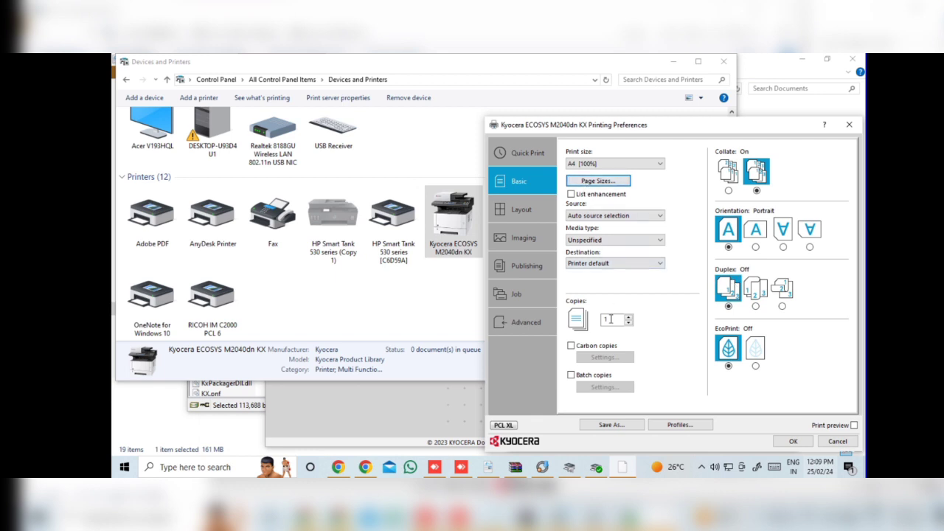
{"action": "left_click", "coordinate": [793, 441]}
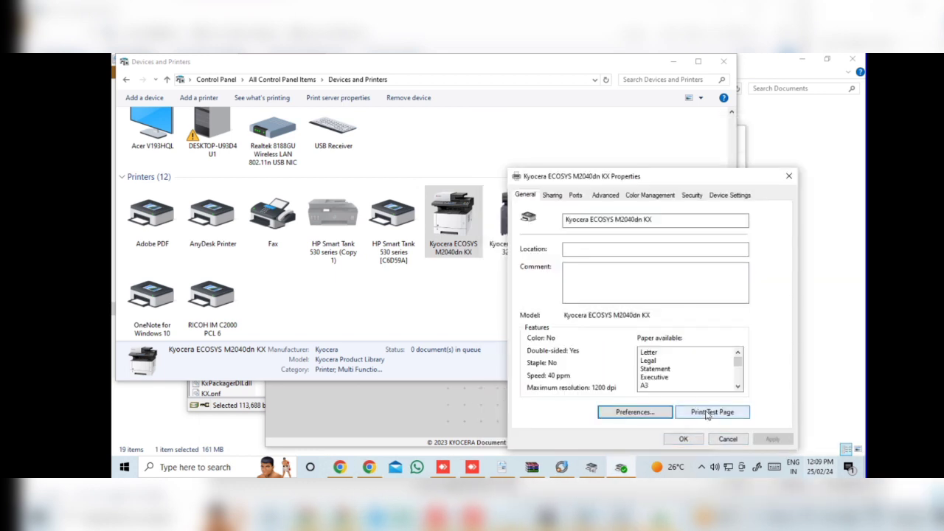
{"action": "left_click", "coordinate": [708, 412]}
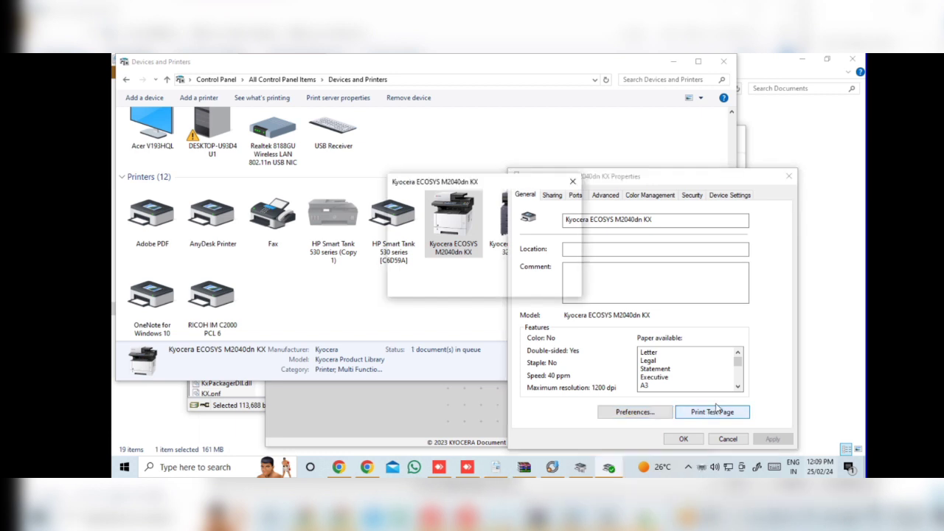